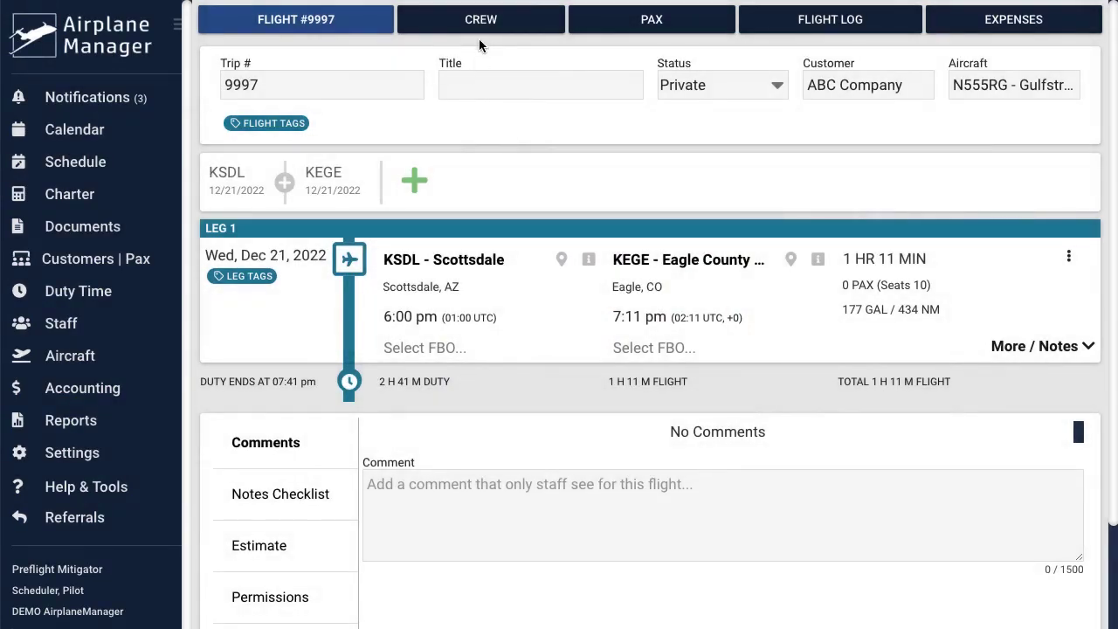
Step: Assign the PFM pilot to the Dec 21 KSDL–KEGE leg of the flight and return to the calendar
click(478, 21)
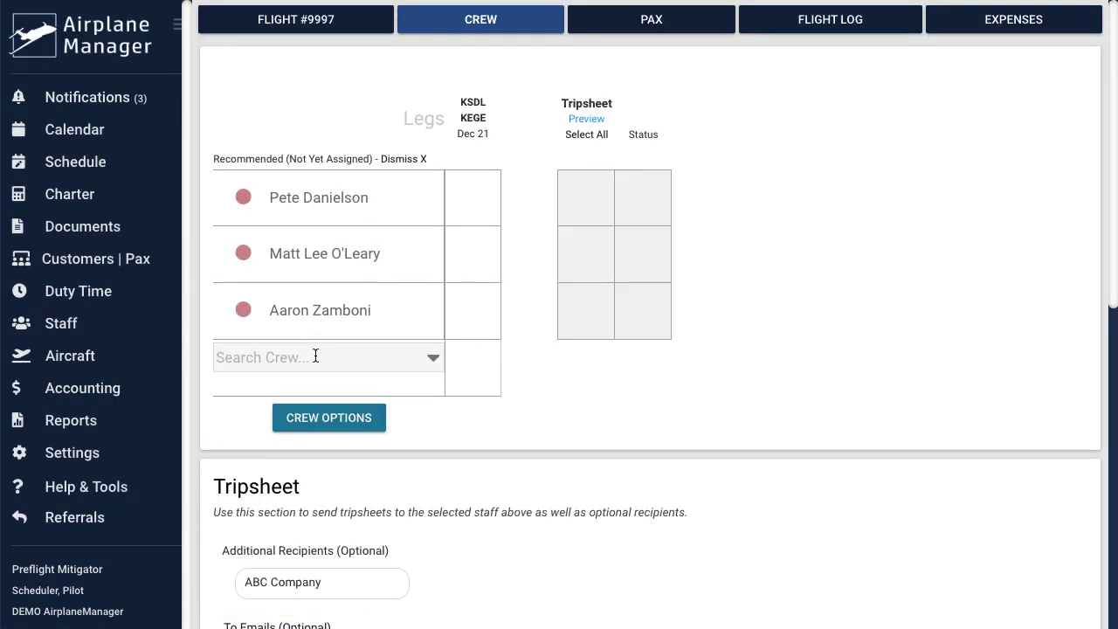
click(315, 356)
text(gary)
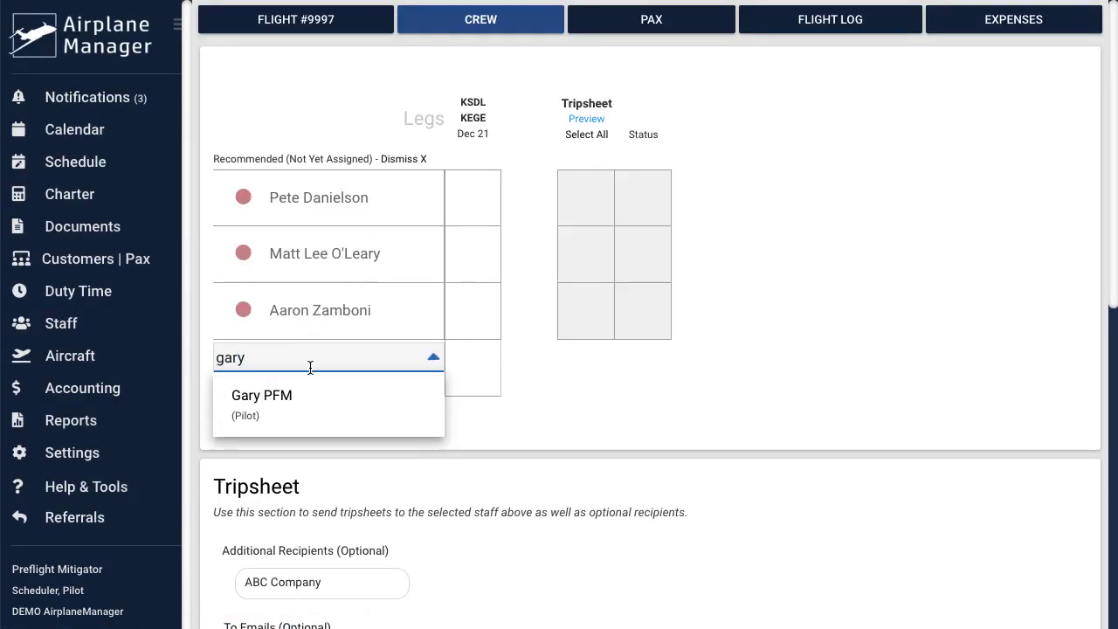
click(327, 401)
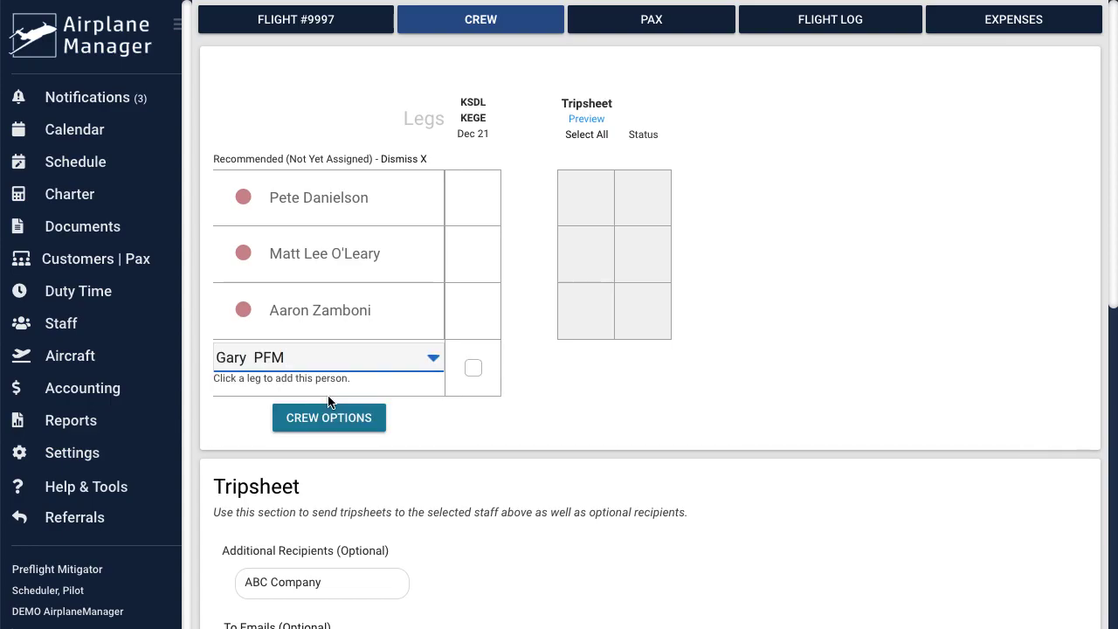
click(467, 370)
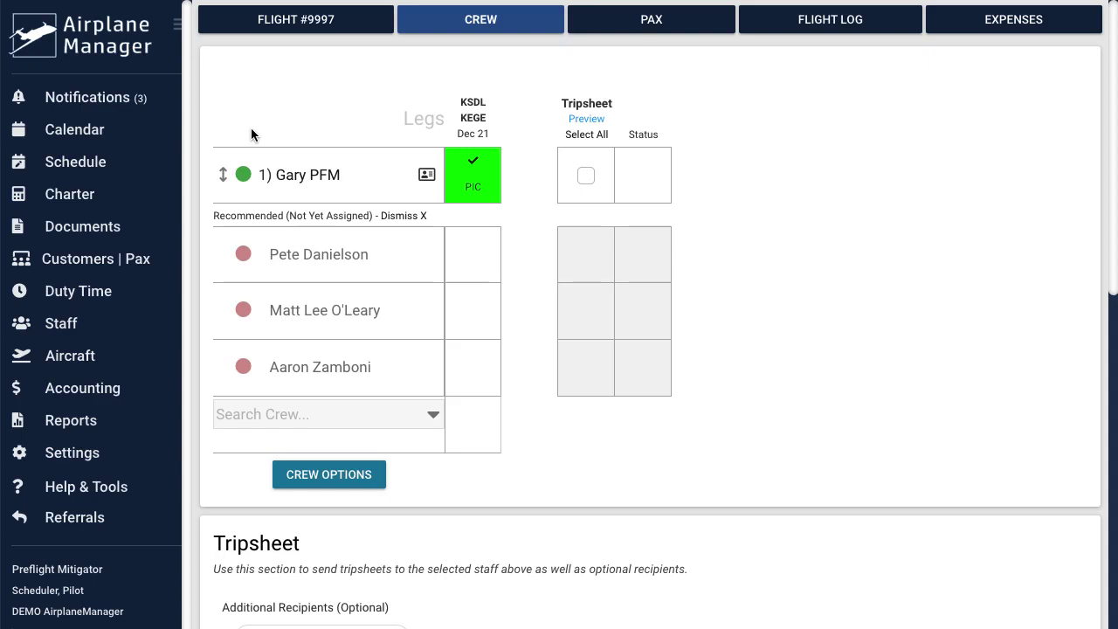
click(112, 137)
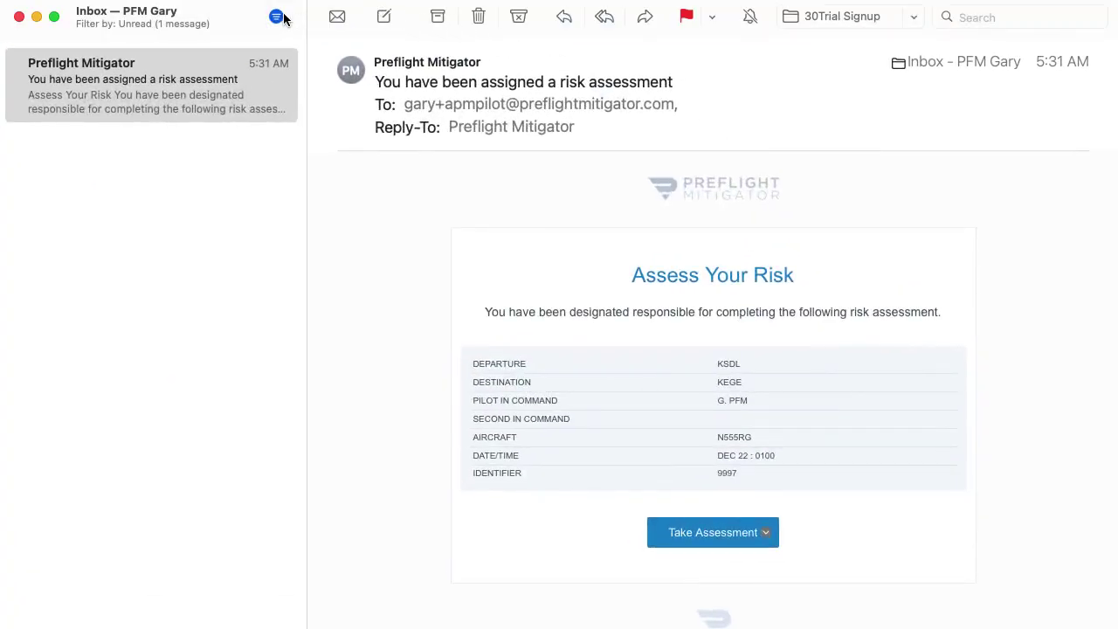
Step: In the Mail inbox, refresh the unread messages, open the new risk assessment notification and start assessing the KSDL–KEGE flight
click(276, 17)
click(276, 17)
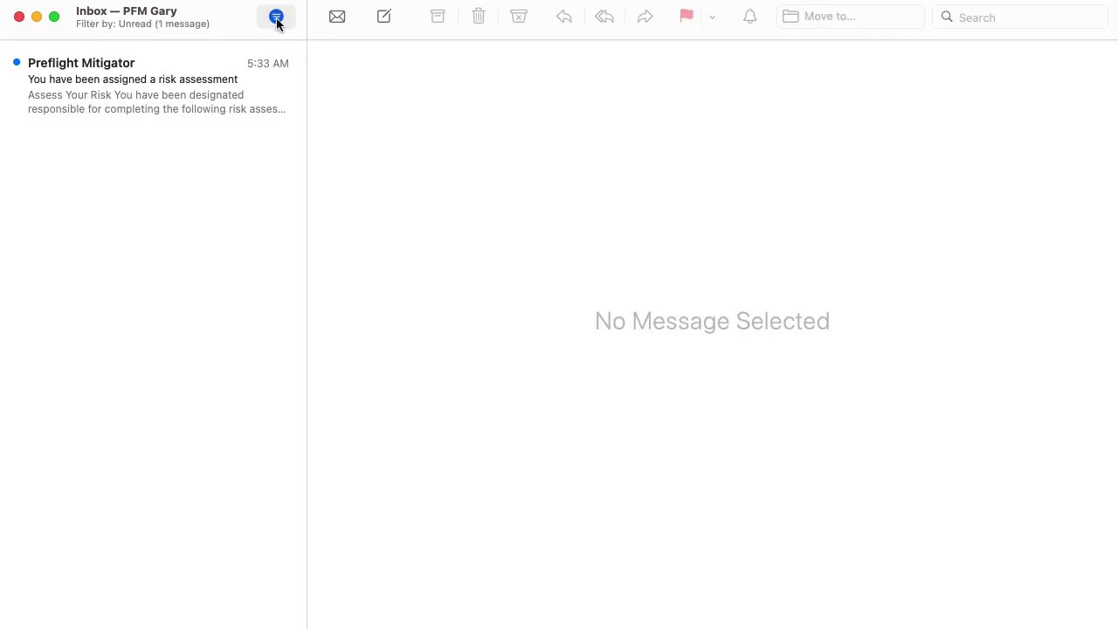
click(214, 91)
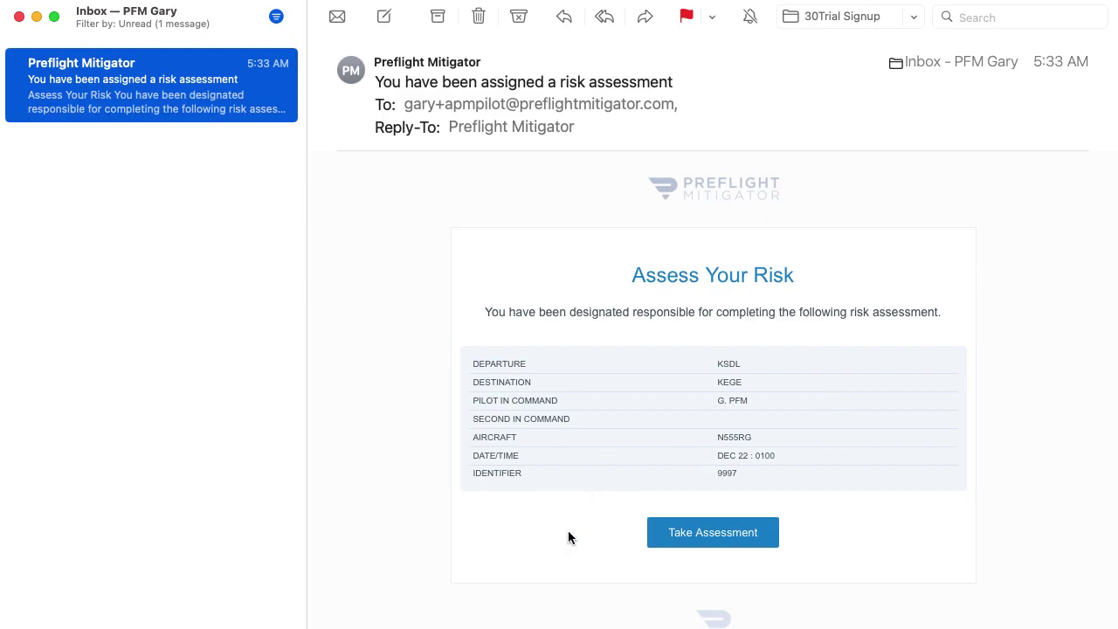
click(715, 533)
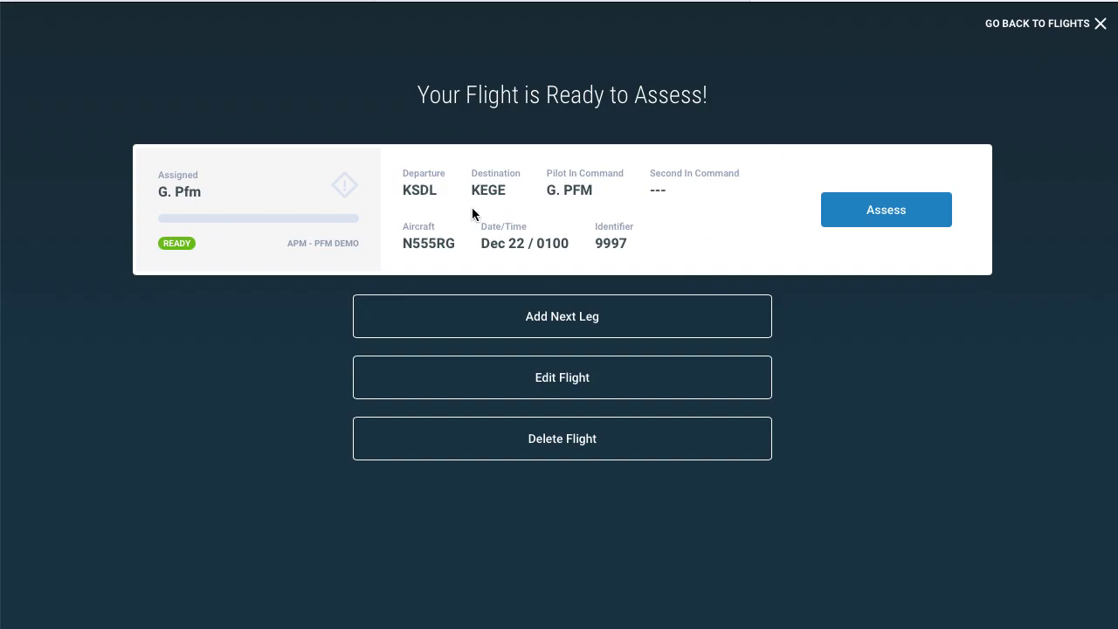
click(882, 211)
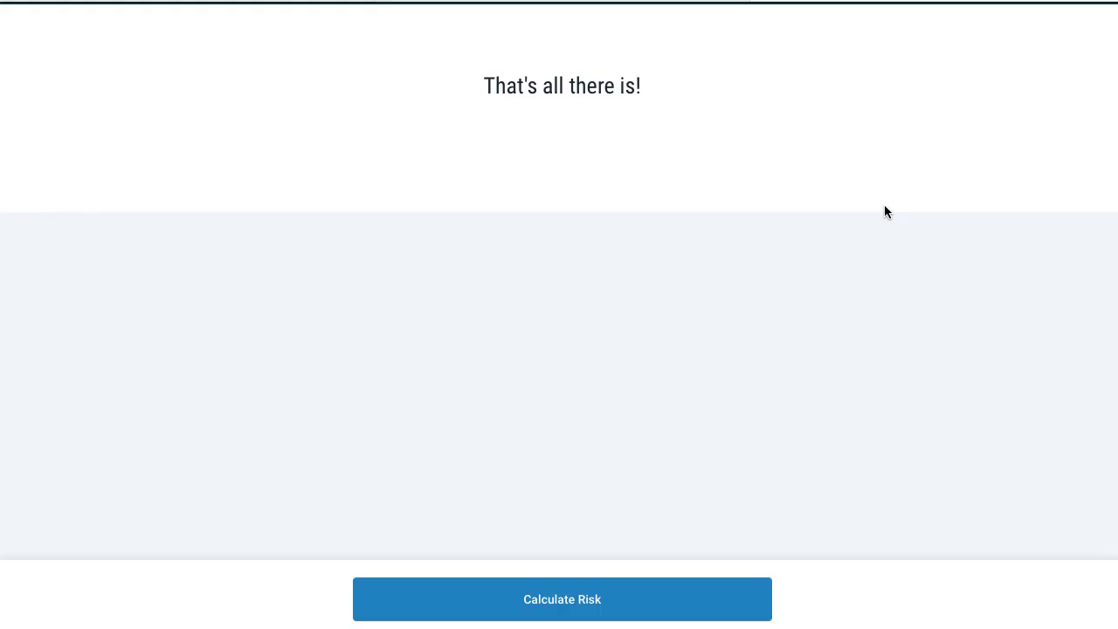
Step: Answer Yes to "Captain with less than 100 hours last 90 days" in the Pilot Qualifications section
scroll(668, 255, down, 3)
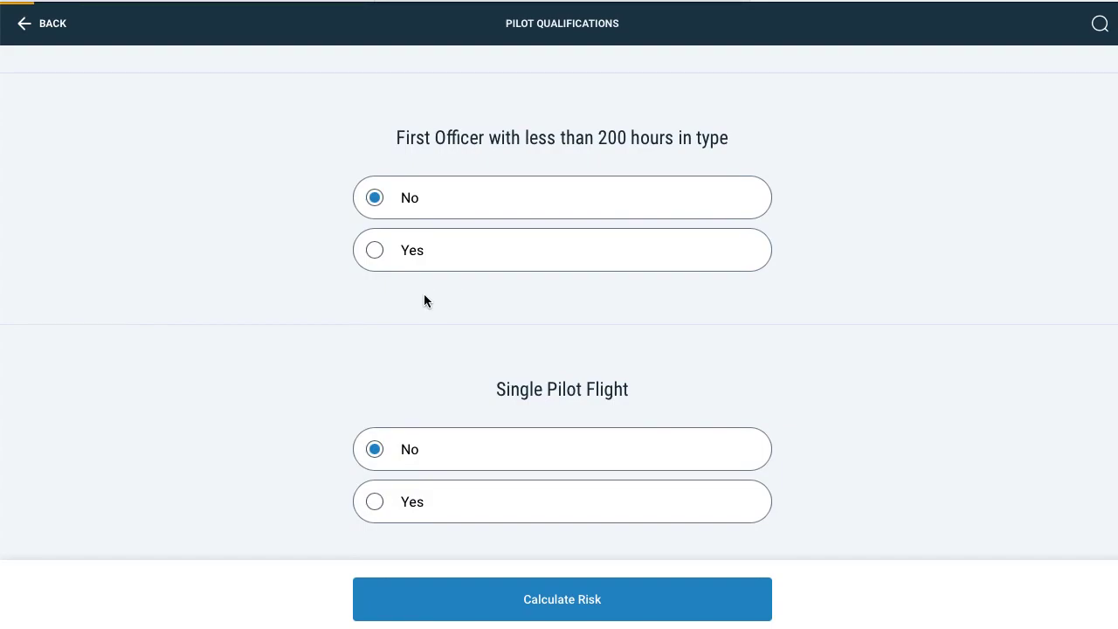
scroll(423, 300, down, 3)
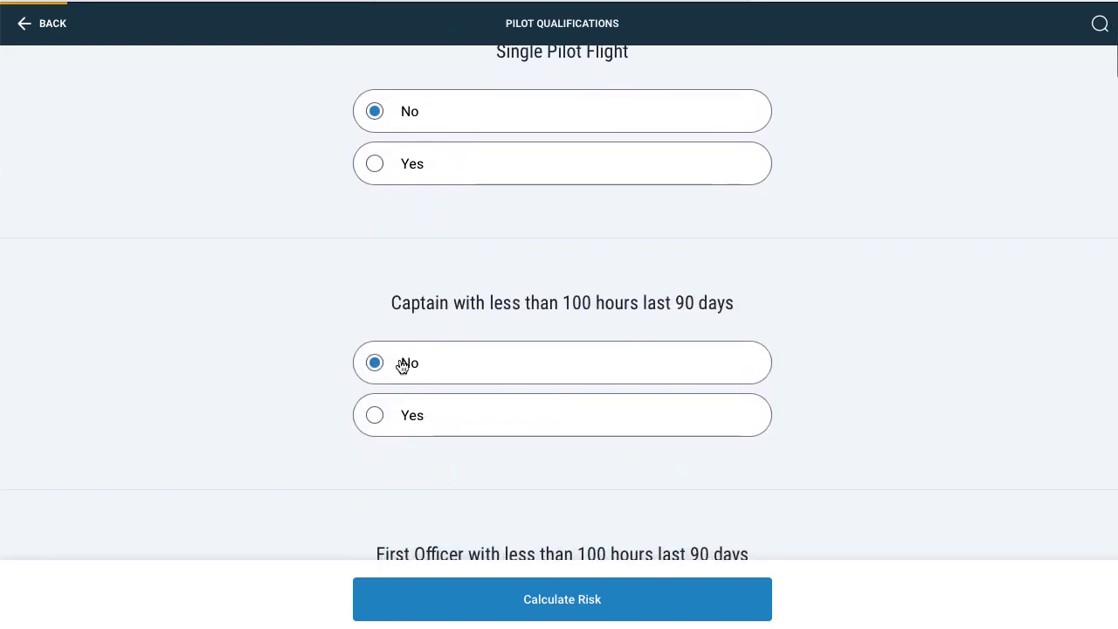
click(372, 417)
Step: Answer Yes to "Mountainous airport" in the Operating Environment section and calculate the risk
scroll(525, 361, down, 3)
scroll(525, 362, down, 12)
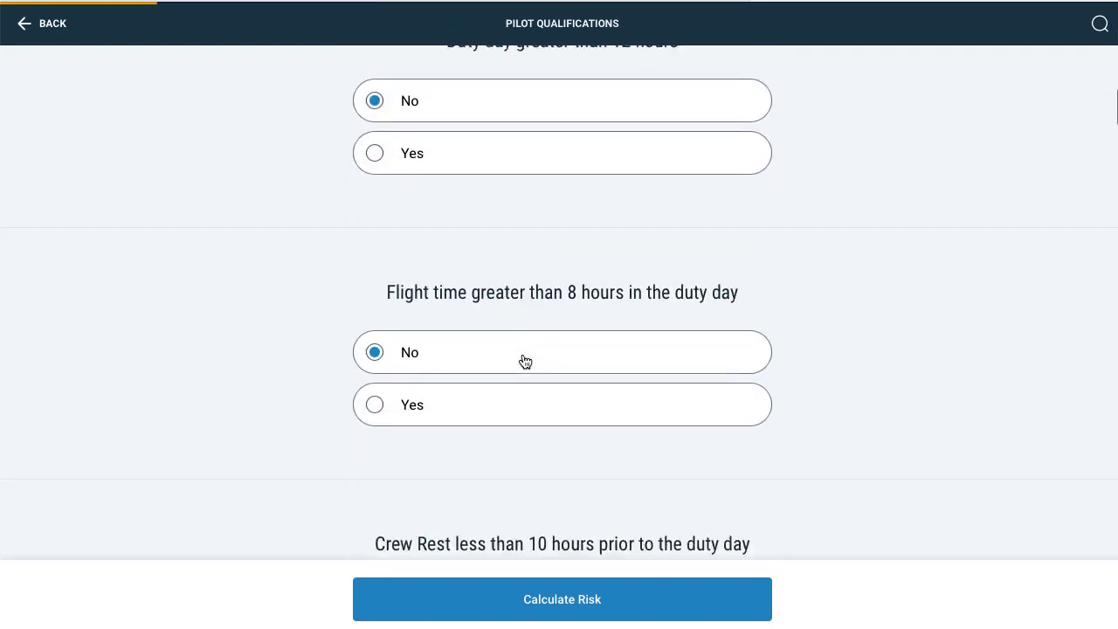
scroll(525, 361, down, 6)
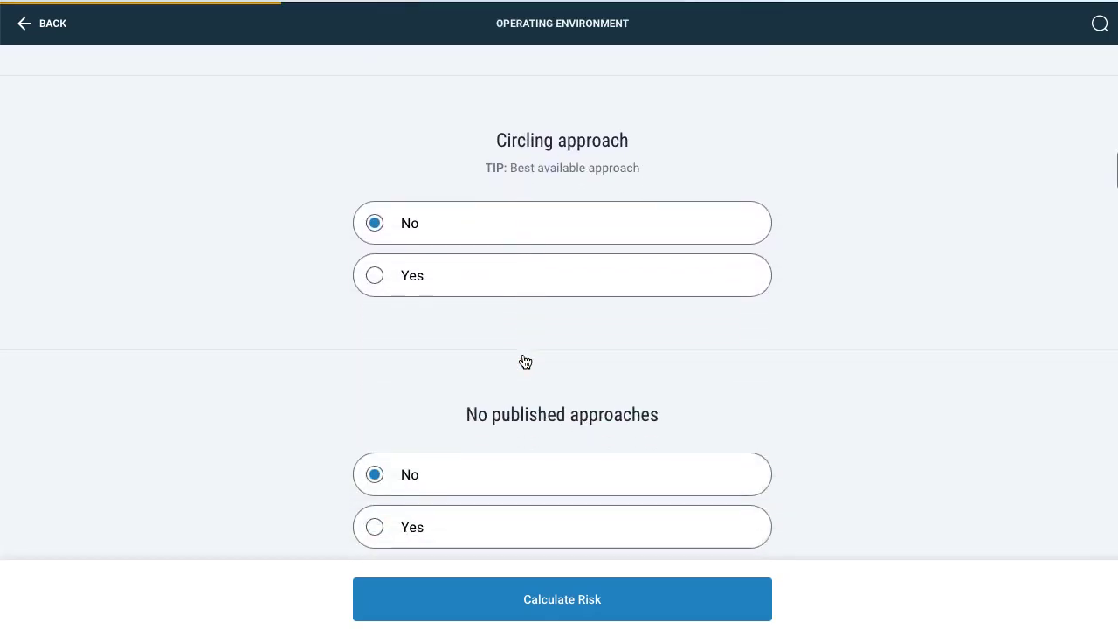
click(405, 385)
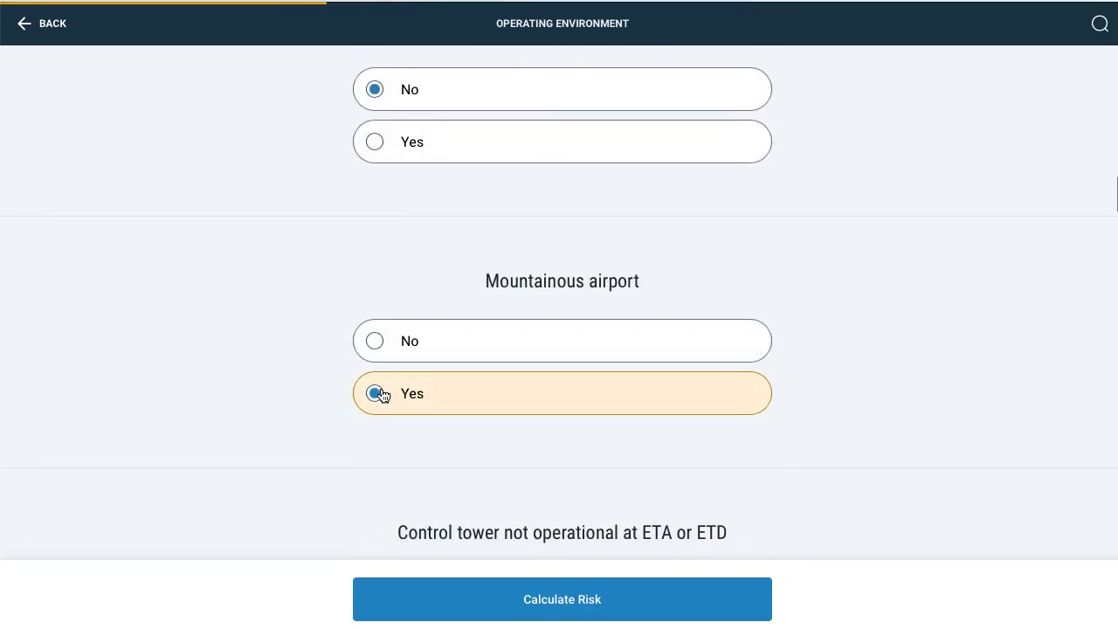
click(590, 598)
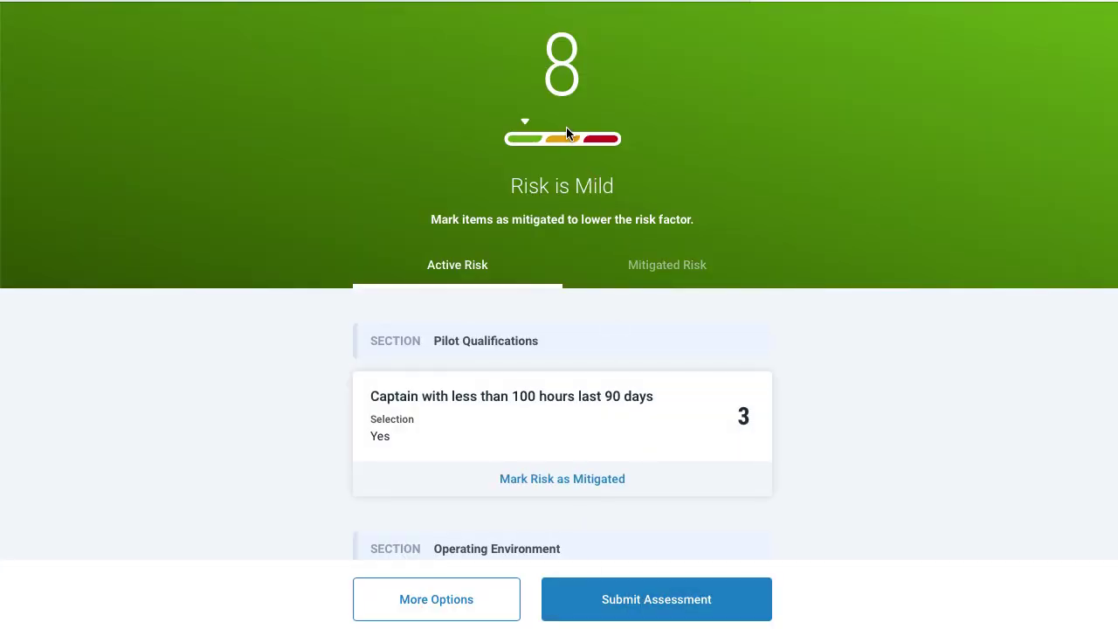
Step: Review the active risk items and save the assessment to finish later
scroll(599, 323, down, 3)
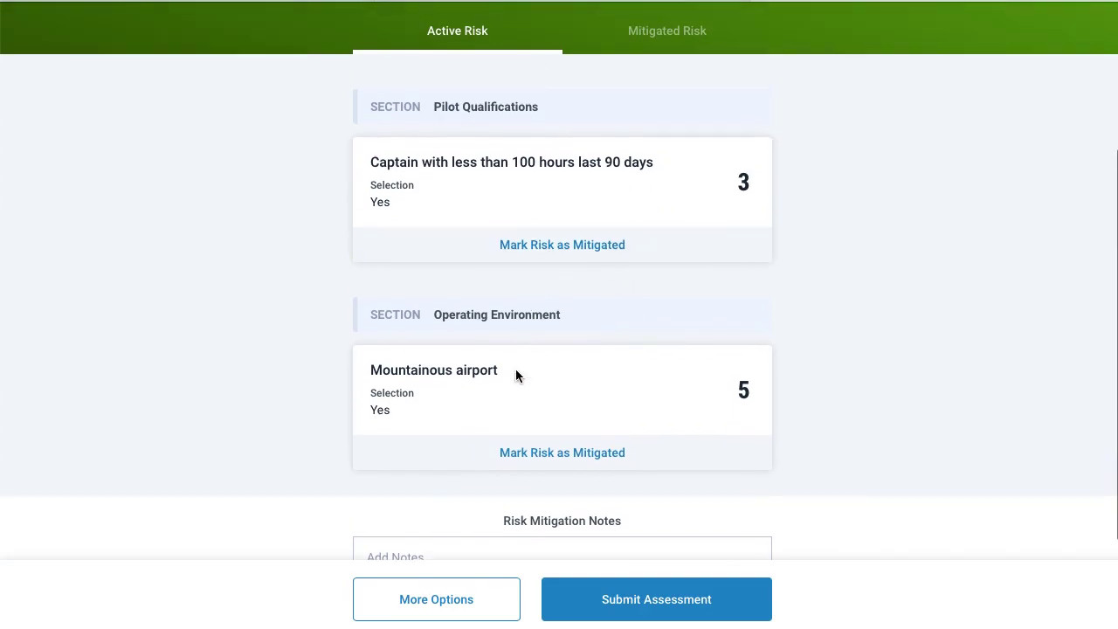
scroll(516, 372, down, 2)
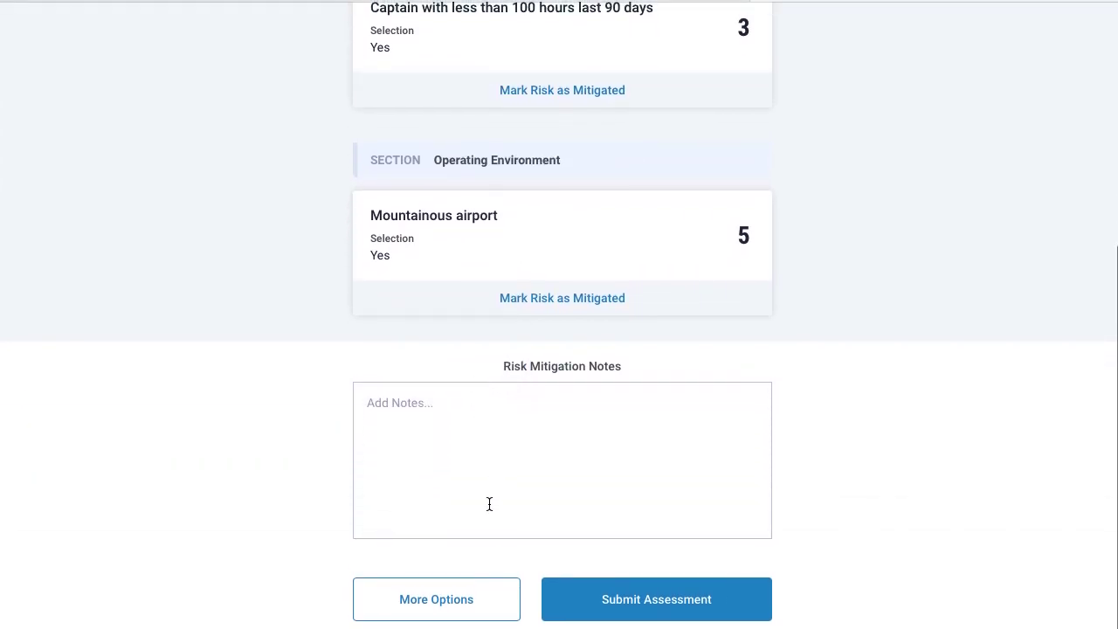
click(470, 599)
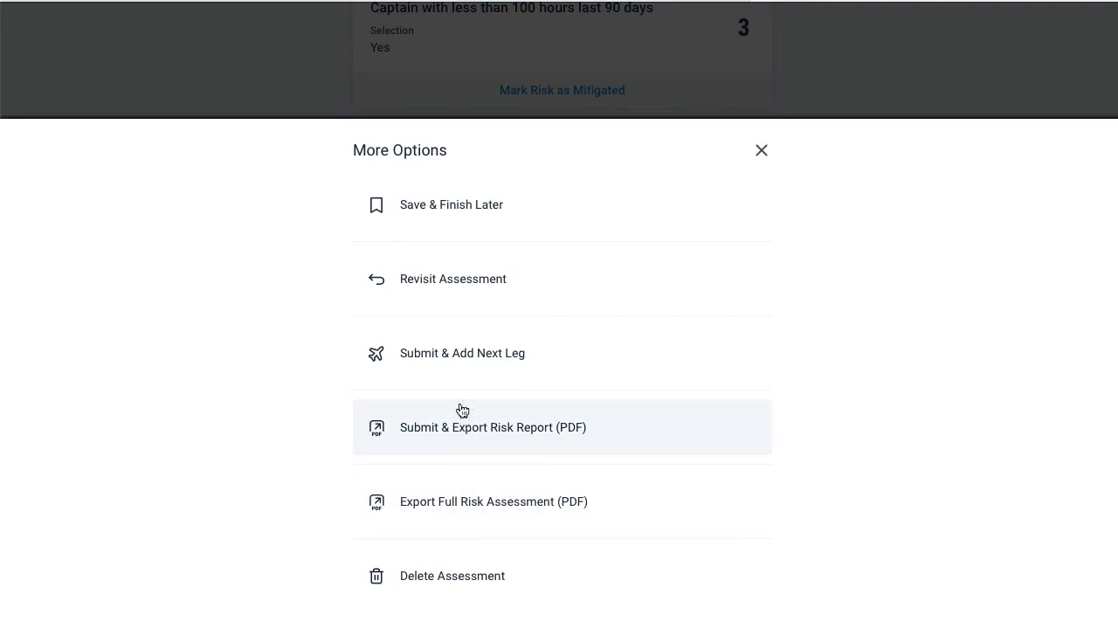
click(458, 209)
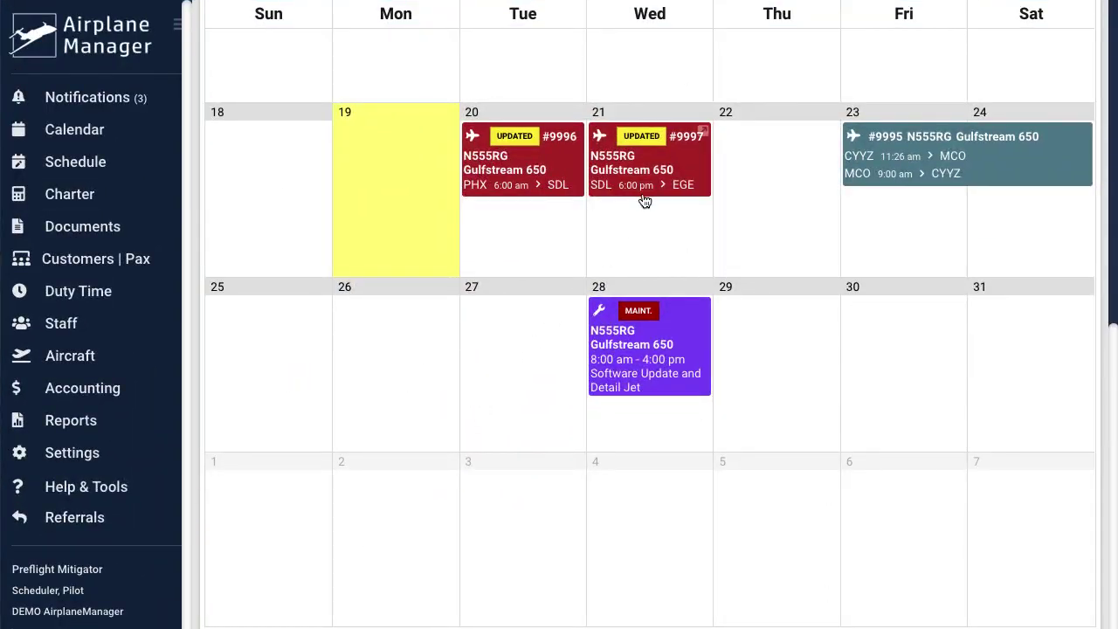
Step: In Airplane Manager, open the Dec 21 SDL–EGE flight from the calendar and analyze its risk assessment
click(657, 190)
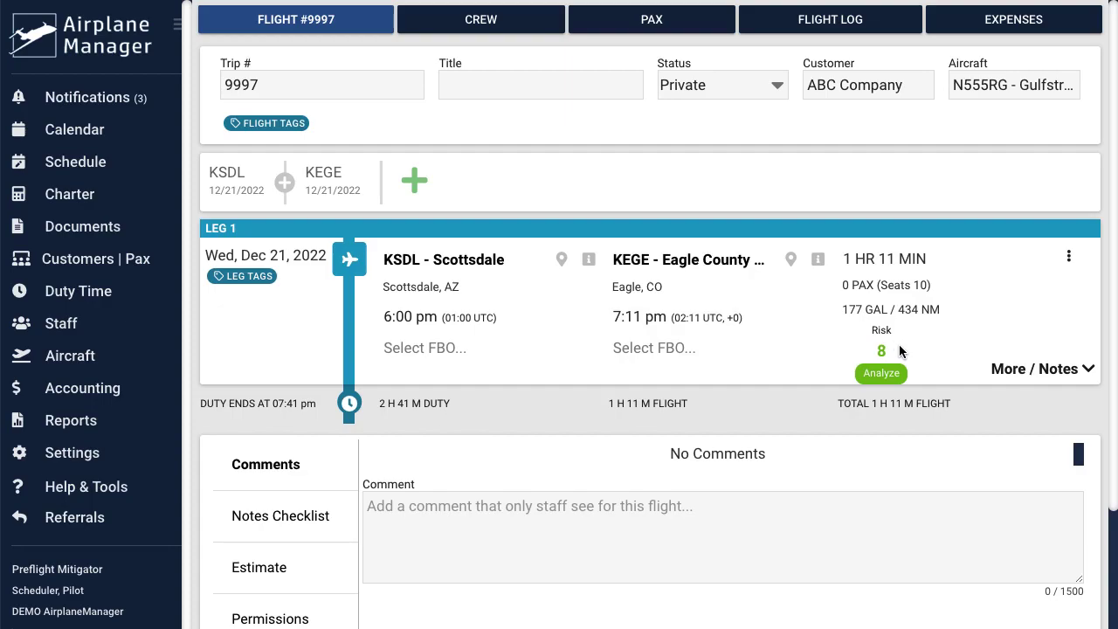
click(885, 374)
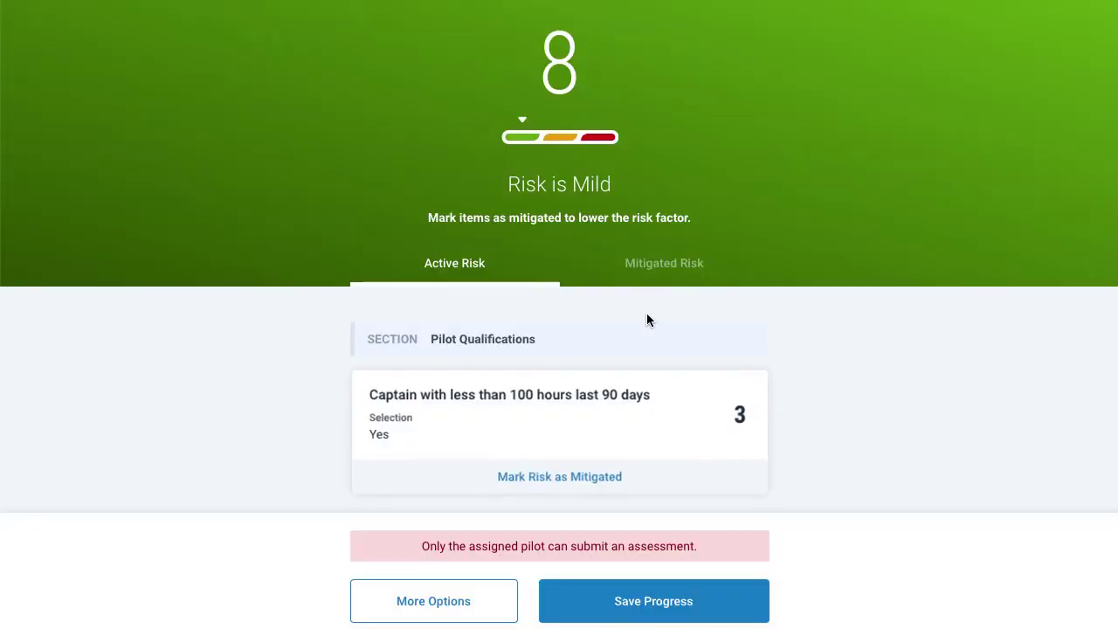
scroll(634, 288, down, 5)
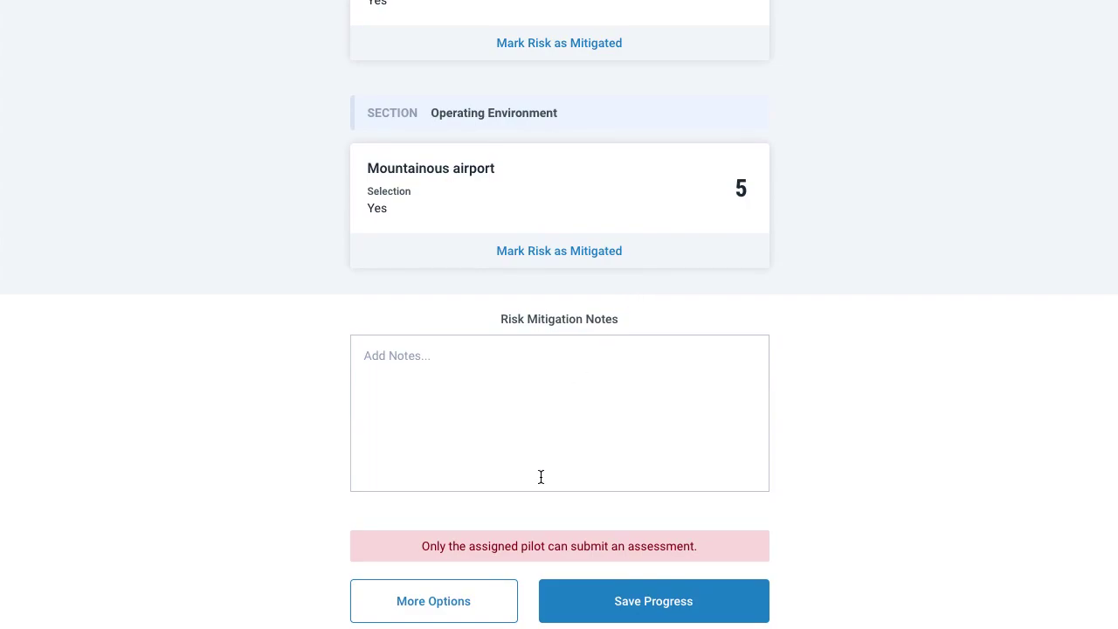
Step: Revisit the assessment from the scheduler's side and look through the Pilot Qualifications answers
click(464, 603)
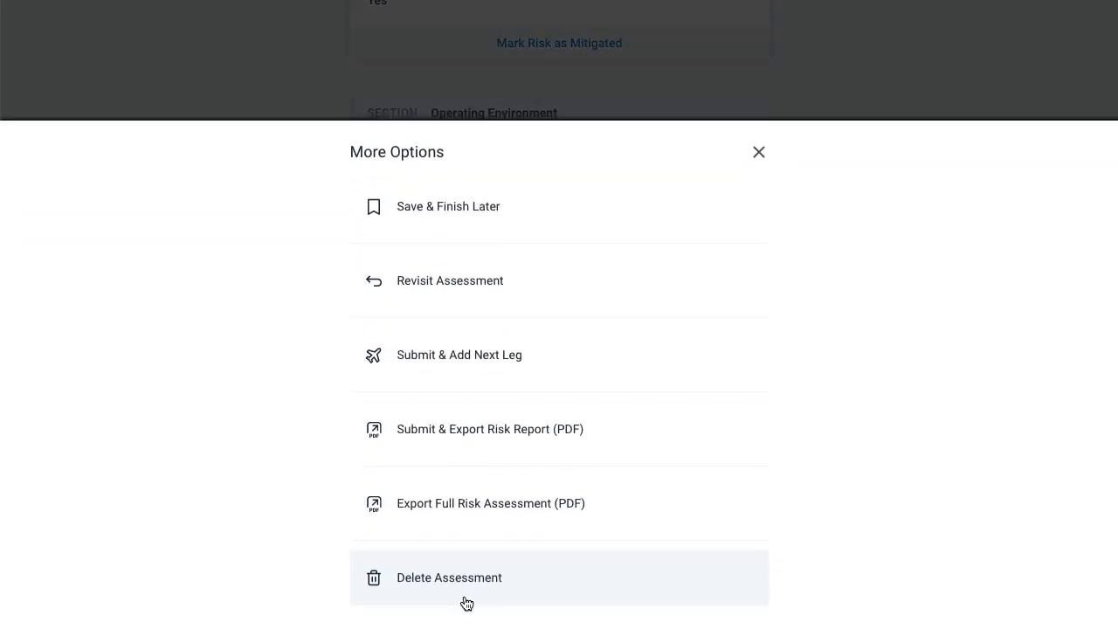
click(447, 291)
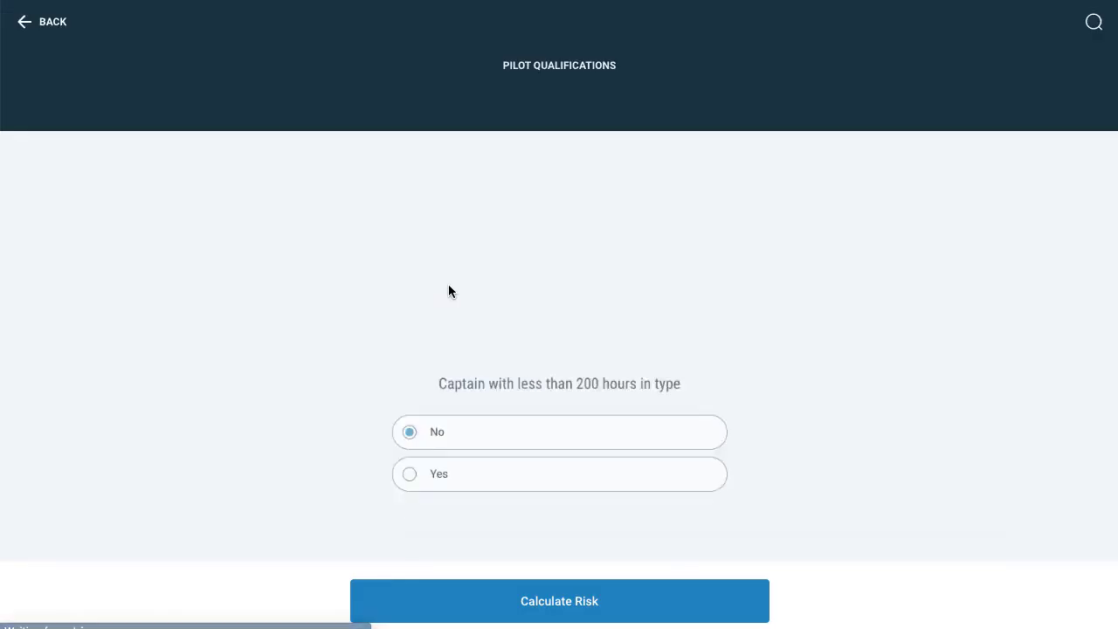
scroll(524, 330, down, 4)
scroll(527, 339, up, 2)
scroll(526, 339, up, 2)
scroll(564, 484, down, 3)
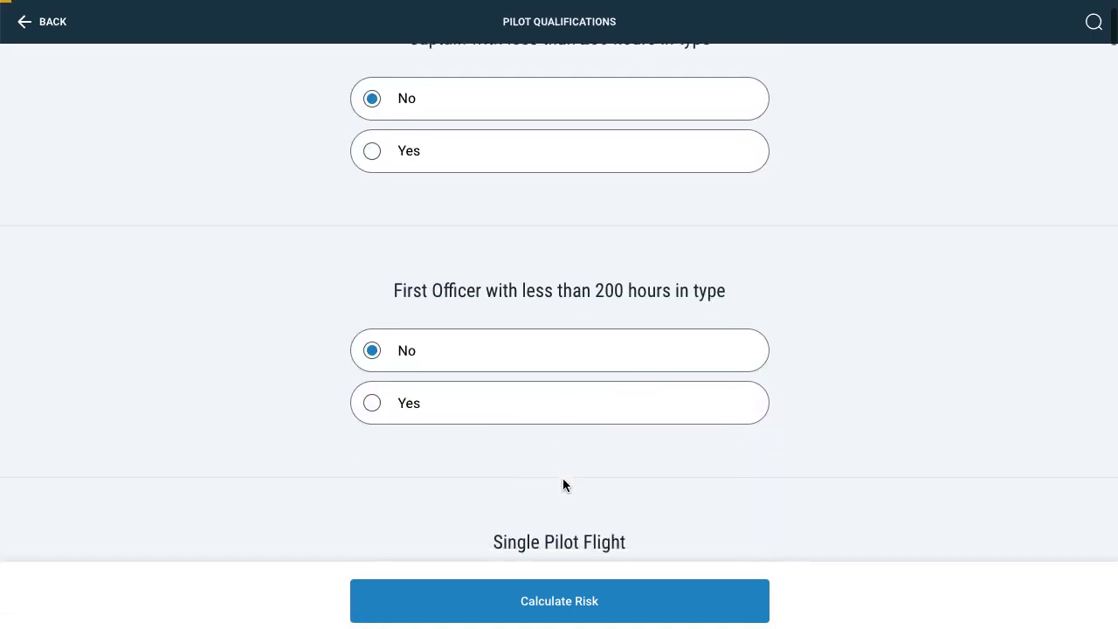
Step: Recalculate the risk from the unchanged answers and save the assessment's progress
click(575, 586)
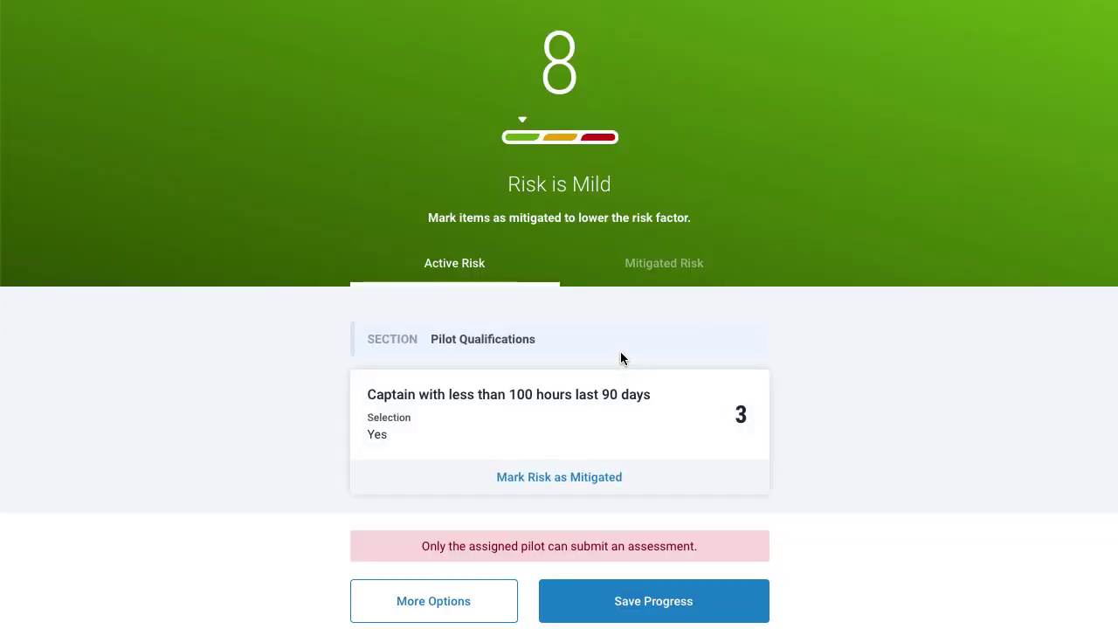
scroll(620, 358, down, 3)
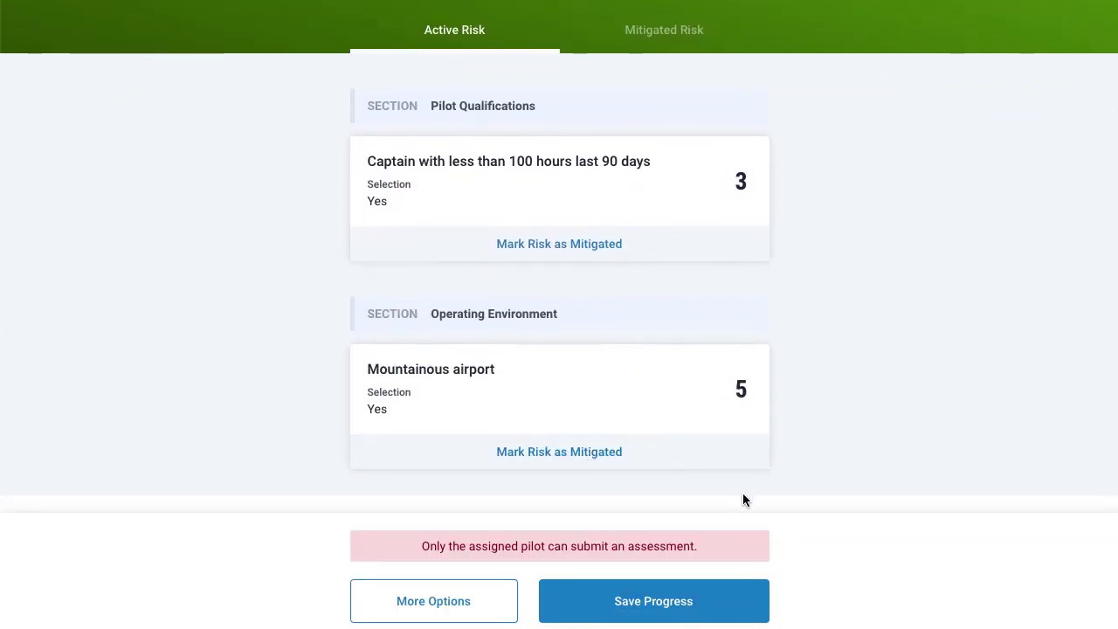
click(673, 607)
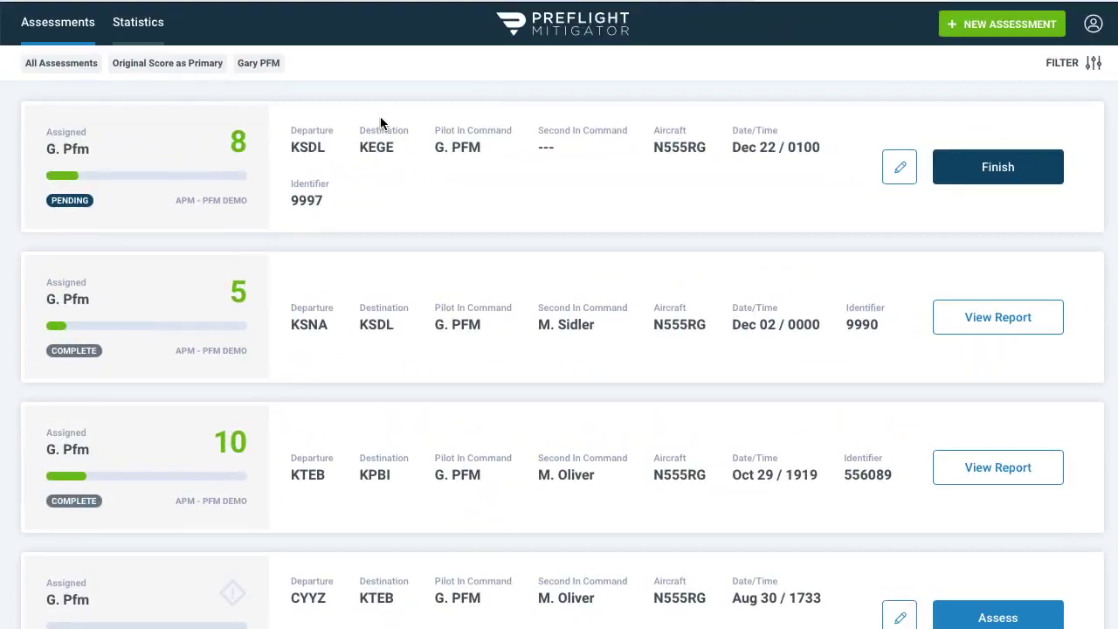
Step: In Preflight Mitigator, reopen the pending KSDL–KEGE assessment as the pilot and review its Pilot Qualifications answers
click(986, 174)
scroll(544, 366, down, 4)
scroll(544, 367, down, 3)
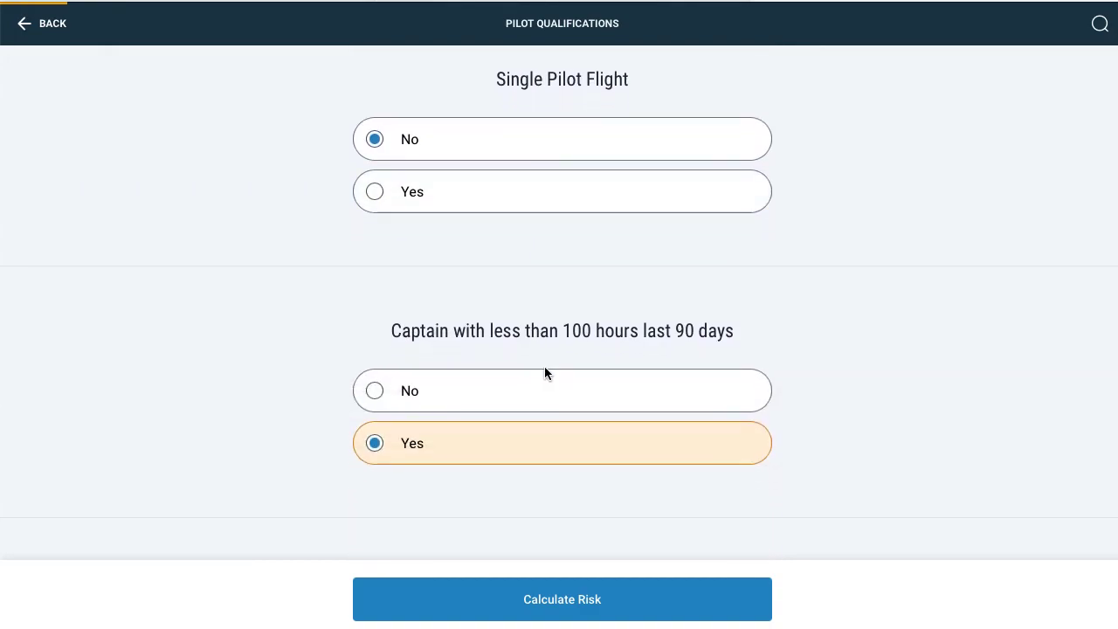
scroll(545, 373, down, 3)
scroll(544, 373, down, 3)
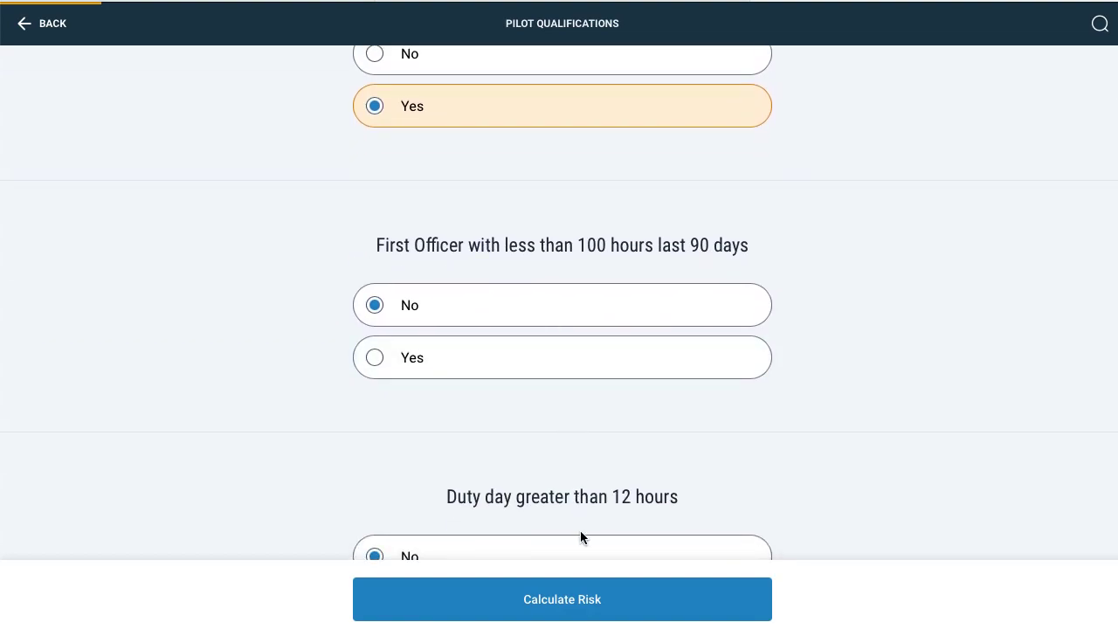
Step: Calculate the risk again and submit the completed assessment
click(569, 607)
scroll(647, 369, down, 5)
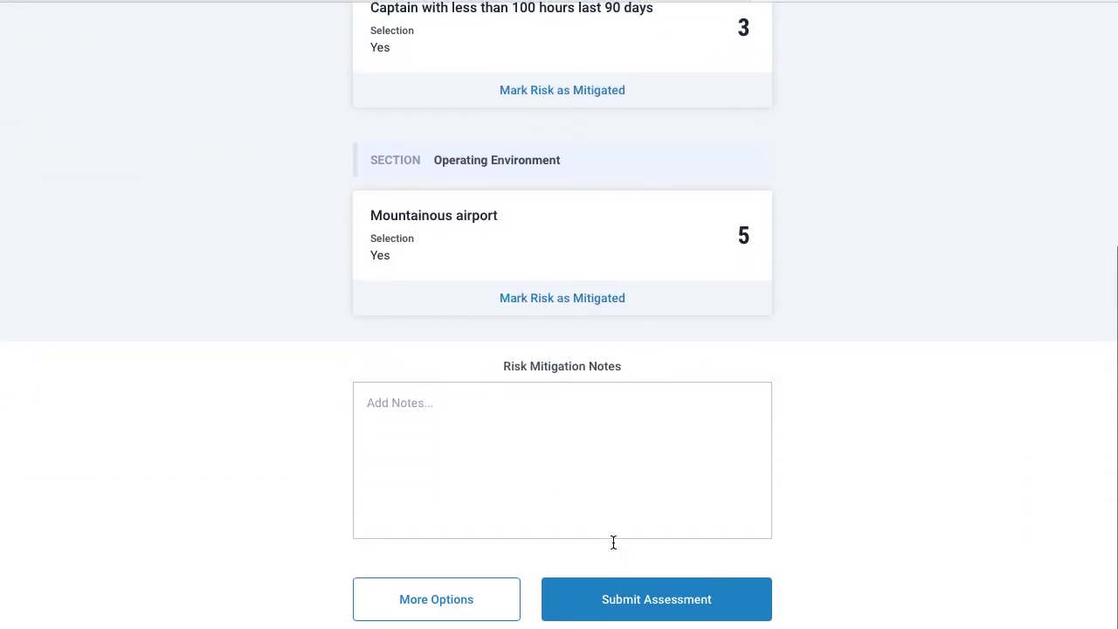
click(654, 601)
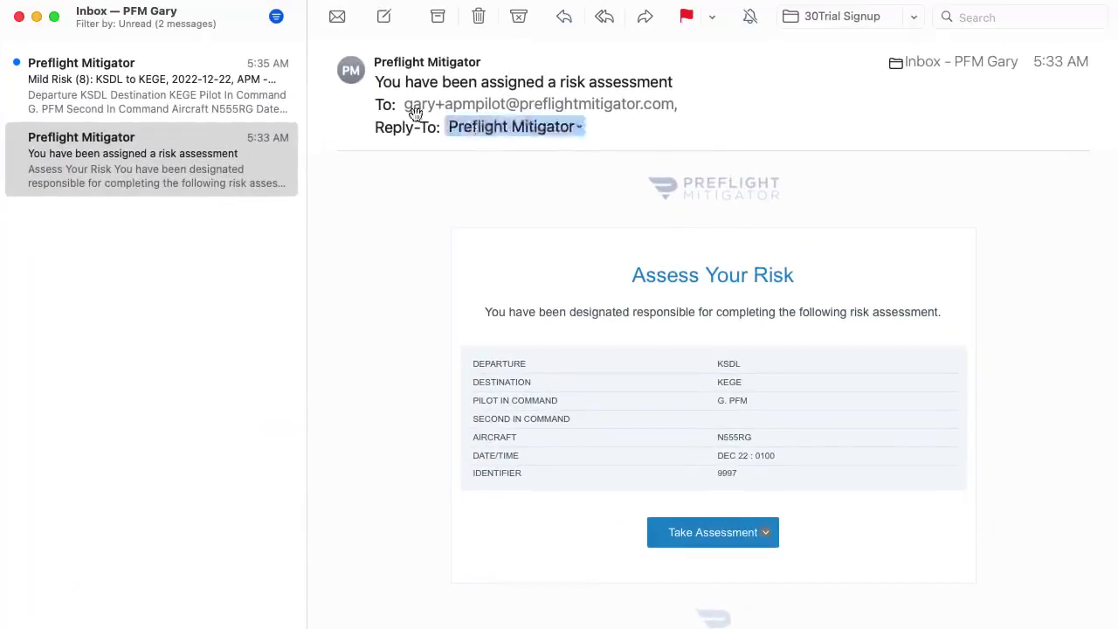
Step: In Mail, open the newly received KSDL to KEGE risk report and examine its score, active risk factors and mitigation notes
click(225, 98)
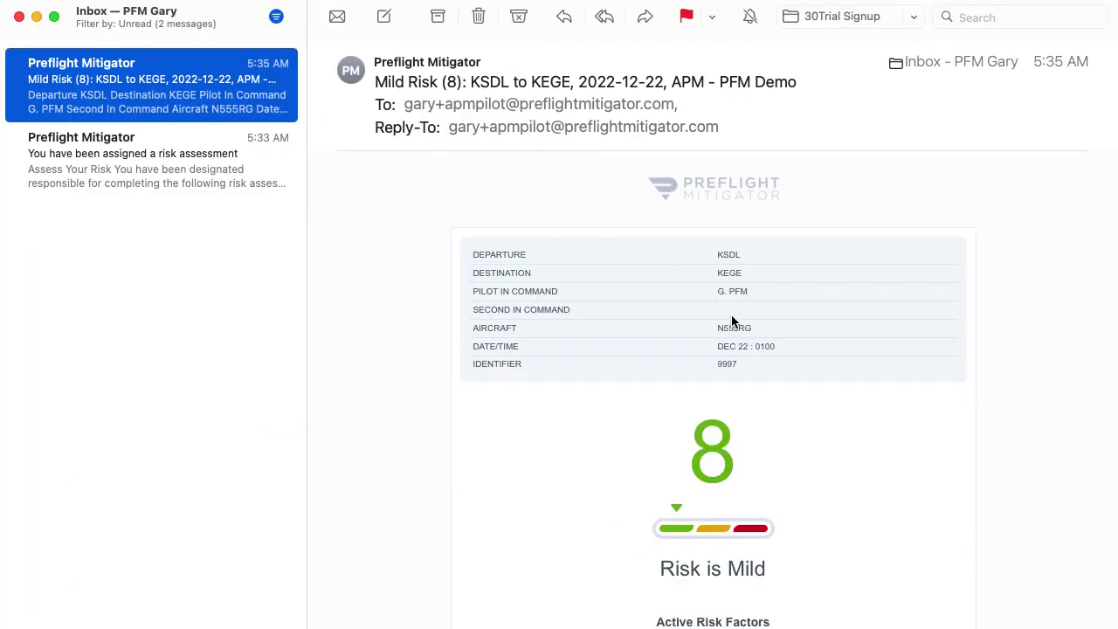
scroll(770, 450, down, 7)
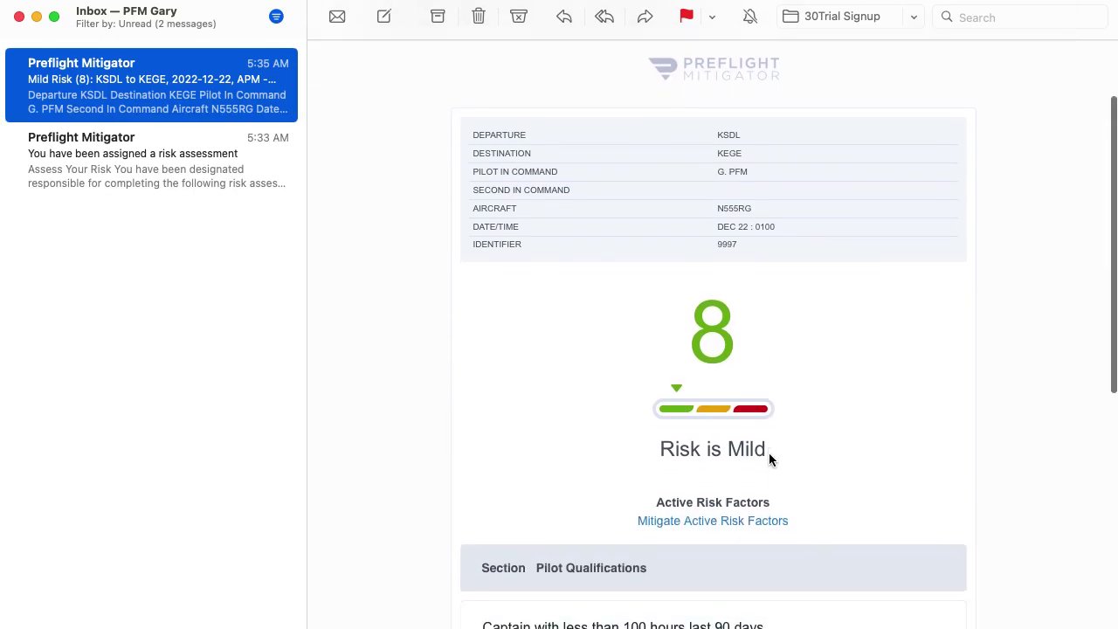
scroll(768, 452, down, 8)
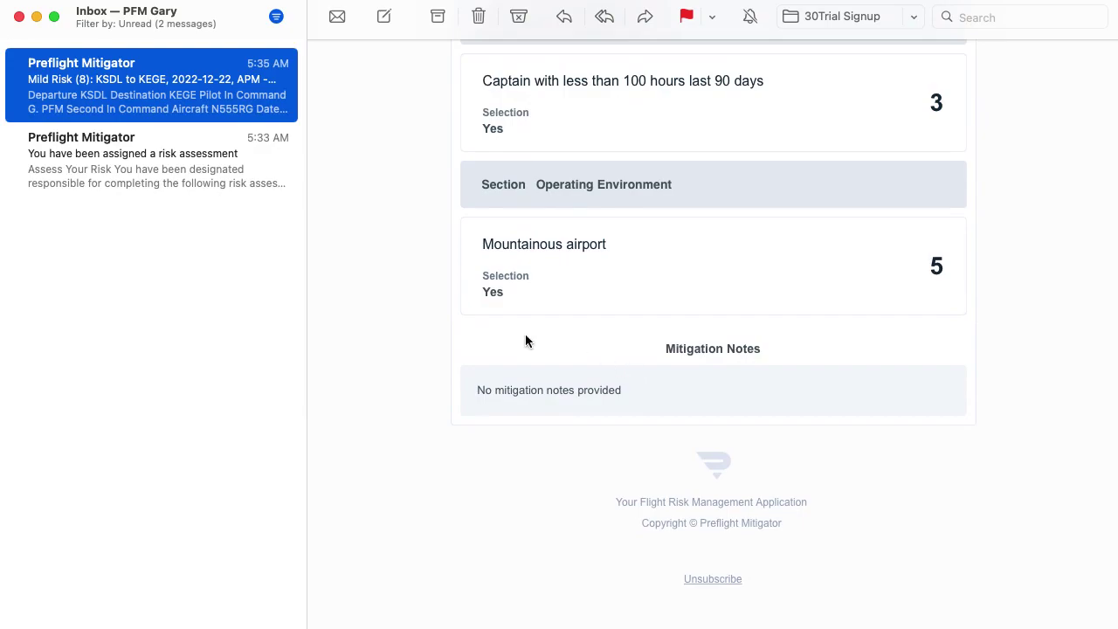
Step: Switch to Airplane Manager, find flight 9997 on December 21 in the December 2022 calendar, and open it
scroll(525, 341, up, 2)
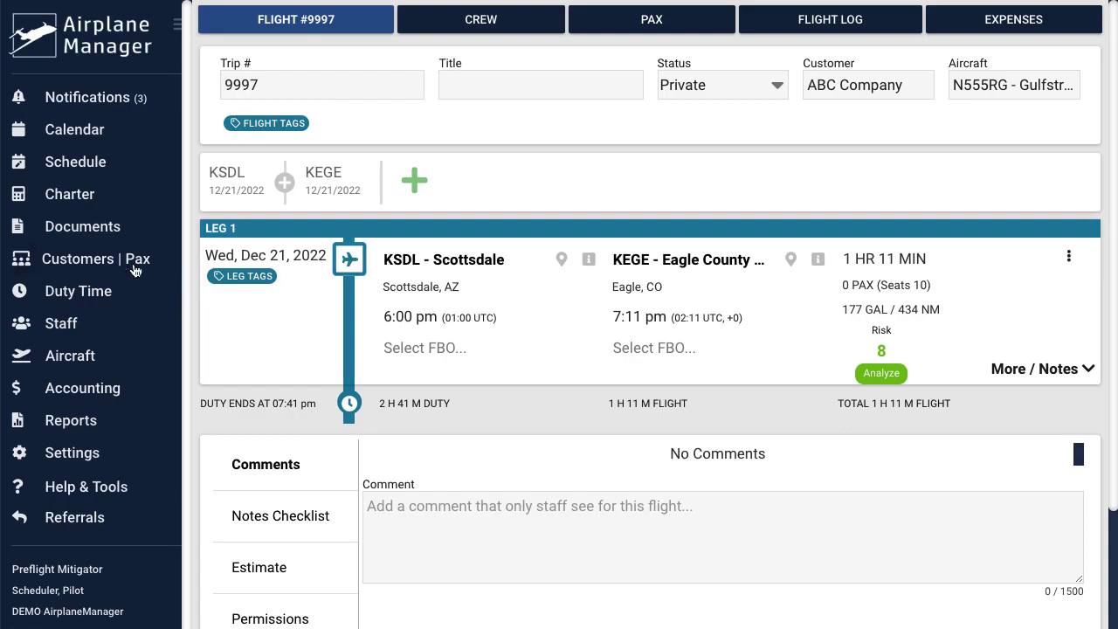
click(74, 133)
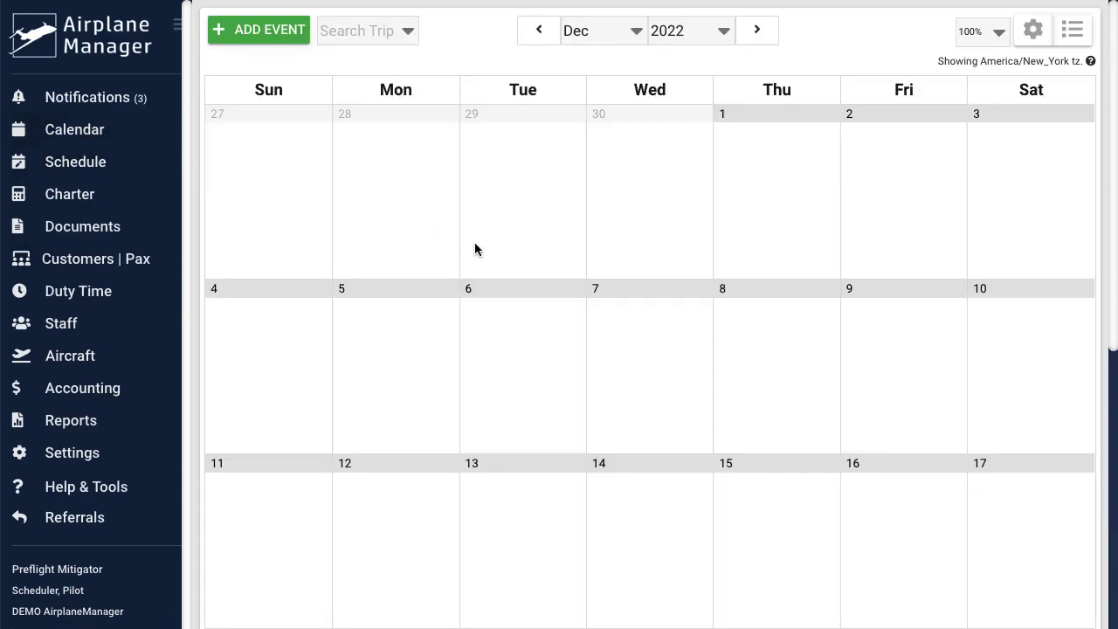
scroll(635, 286, down, 5)
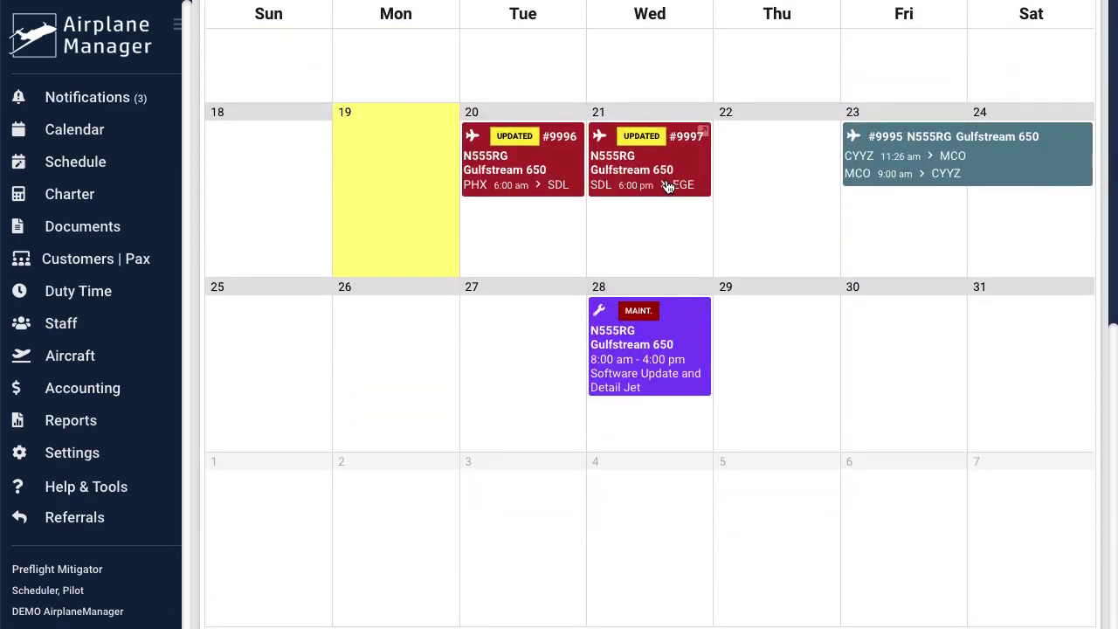
click(668, 185)
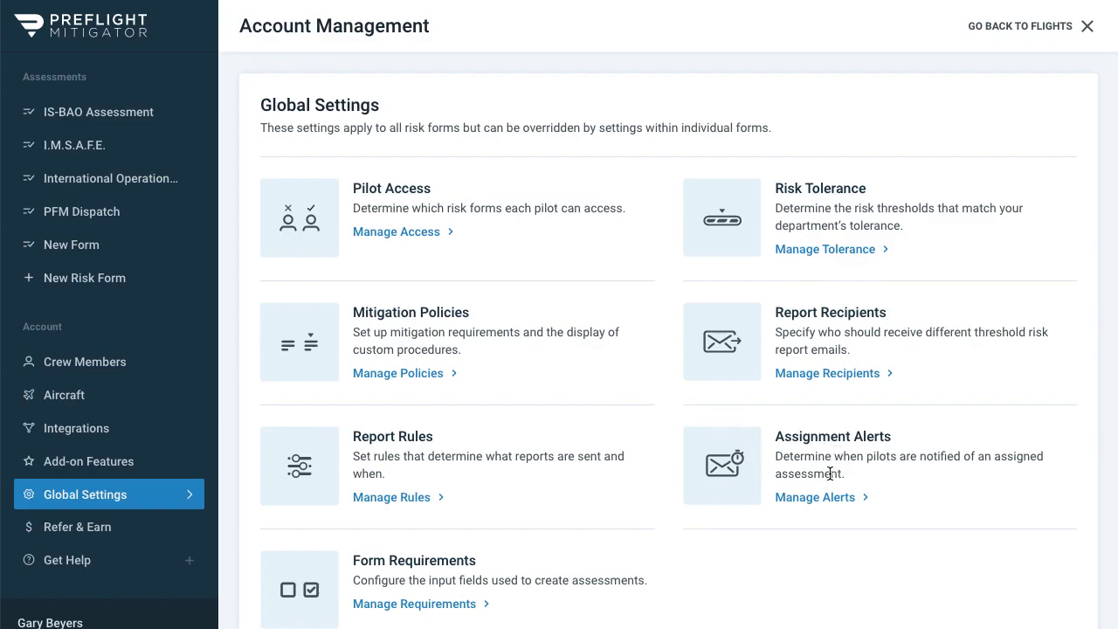
Step: In Preflight Mitigator's global settings, examine the Assignment Alerts timing options for notifying pilots and return to the settings overview
scroll(676, 438, down, 2)
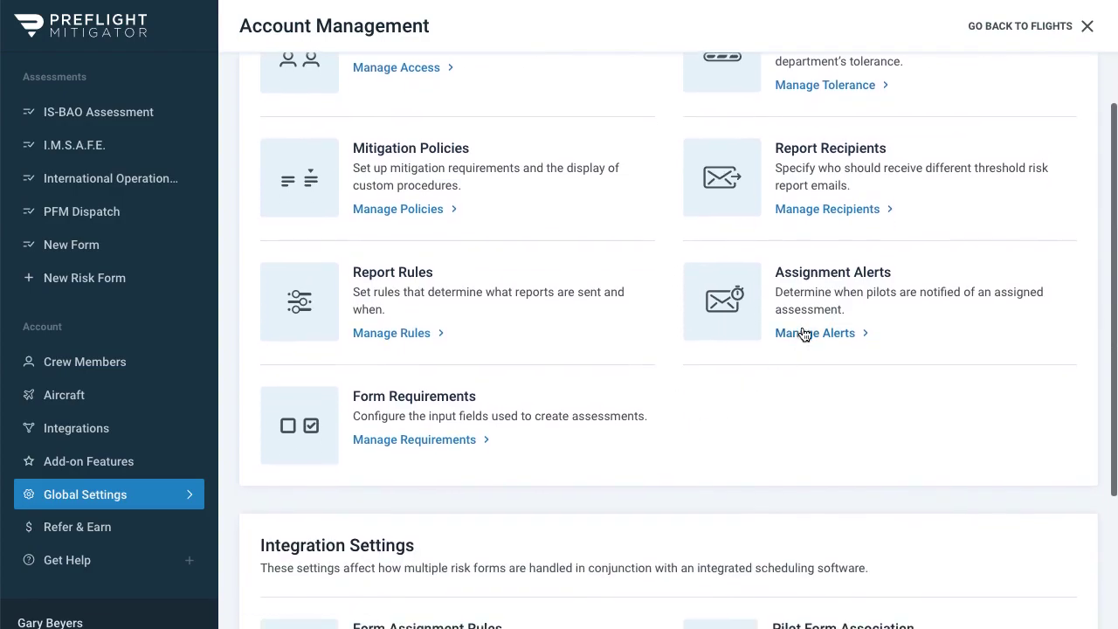
click(805, 332)
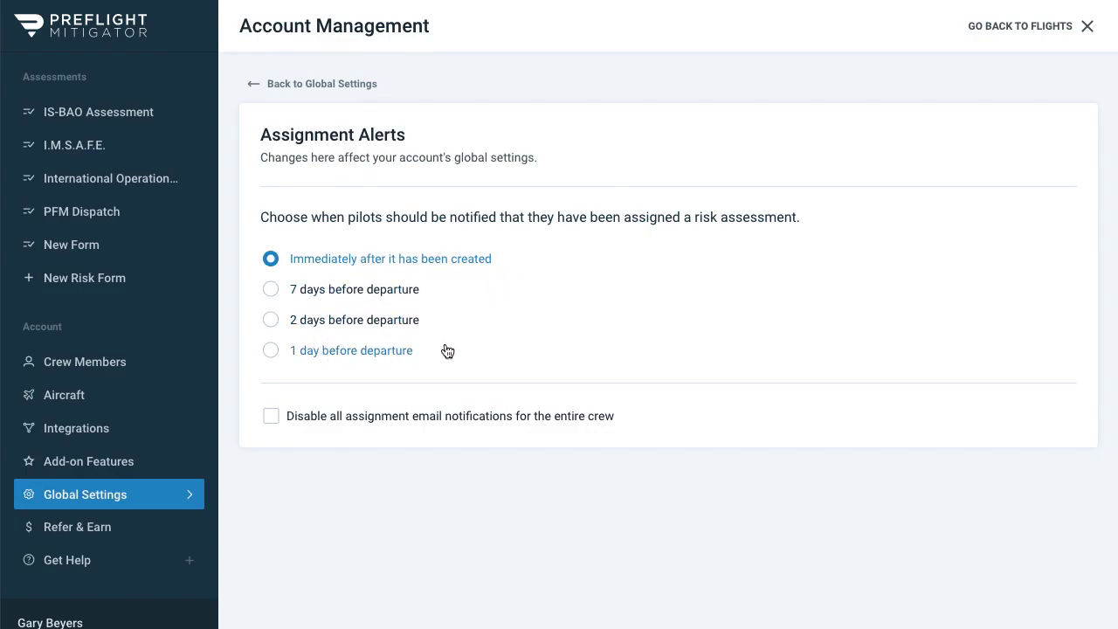
click(260, 85)
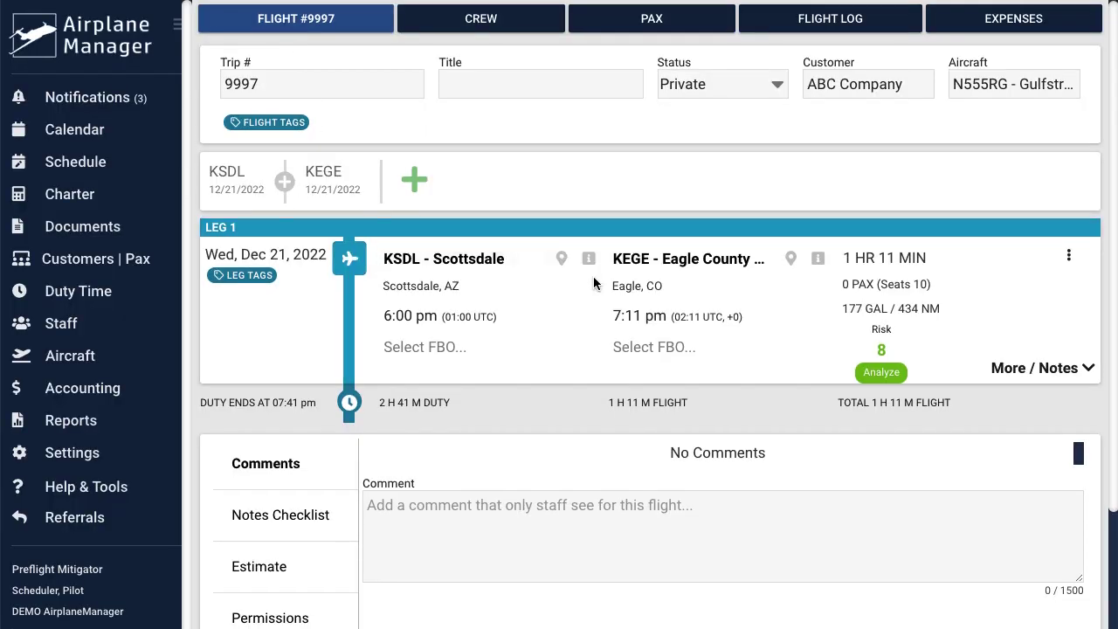
Step: In Airplane Manager, delete flight 9997 without notifying crew or passengers, and refresh the assessments list in Preflight Mitigator
scroll(593, 276, down, 3)
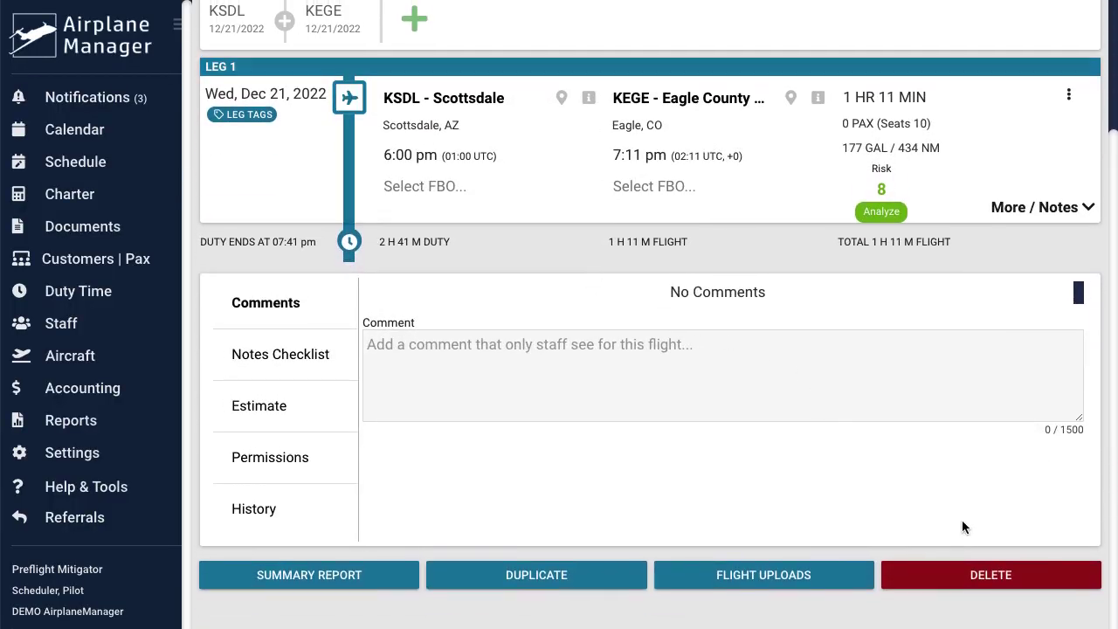
click(985, 574)
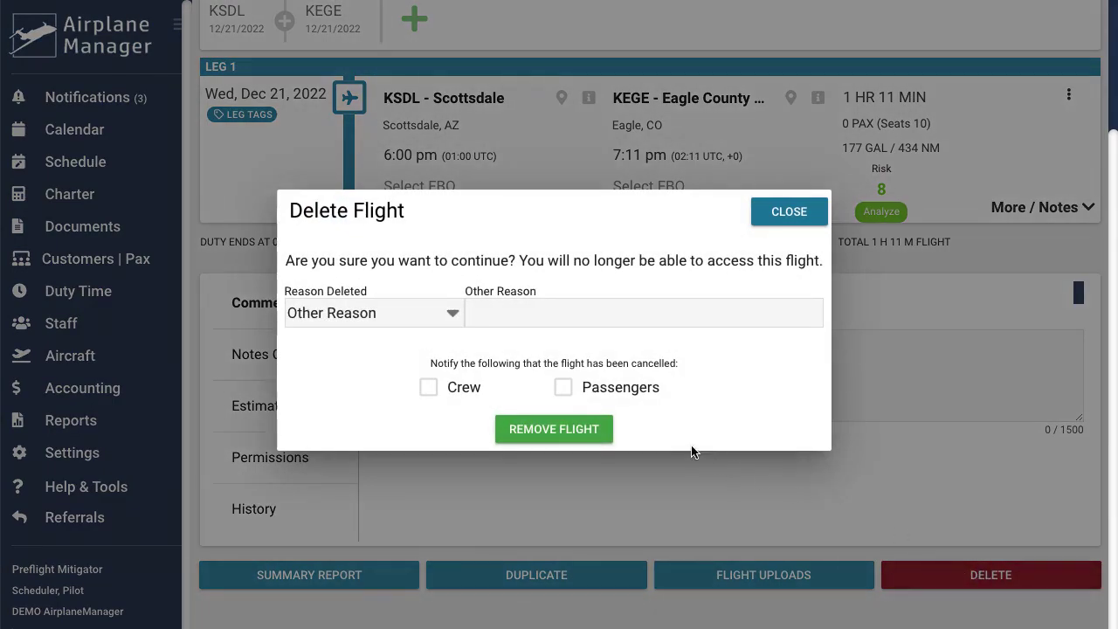
click(568, 429)
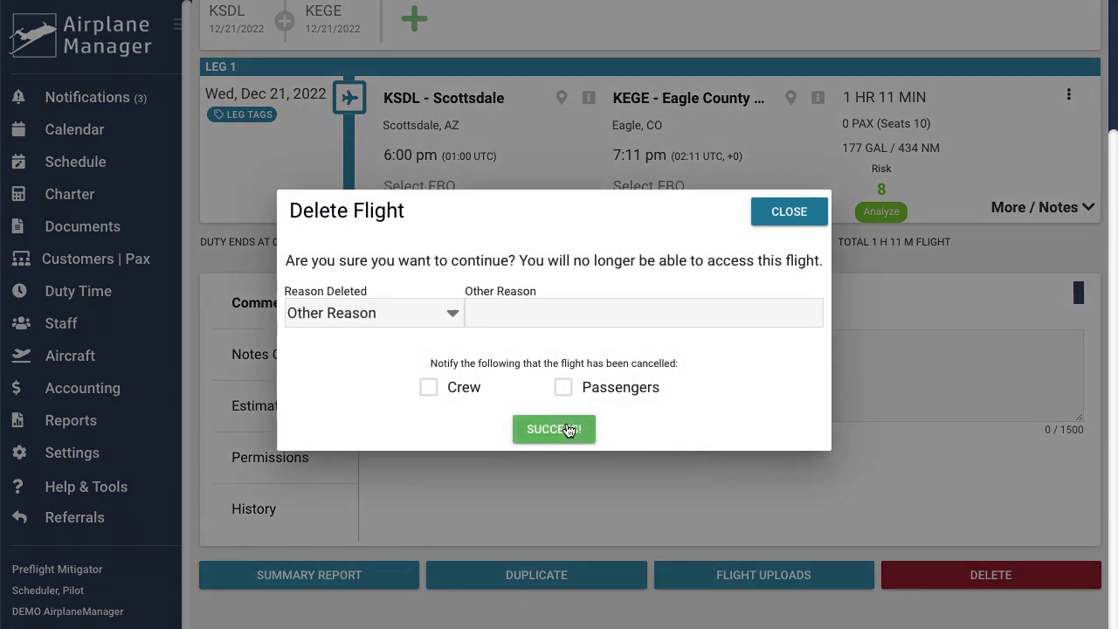
scroll(342, 145, down, 5)
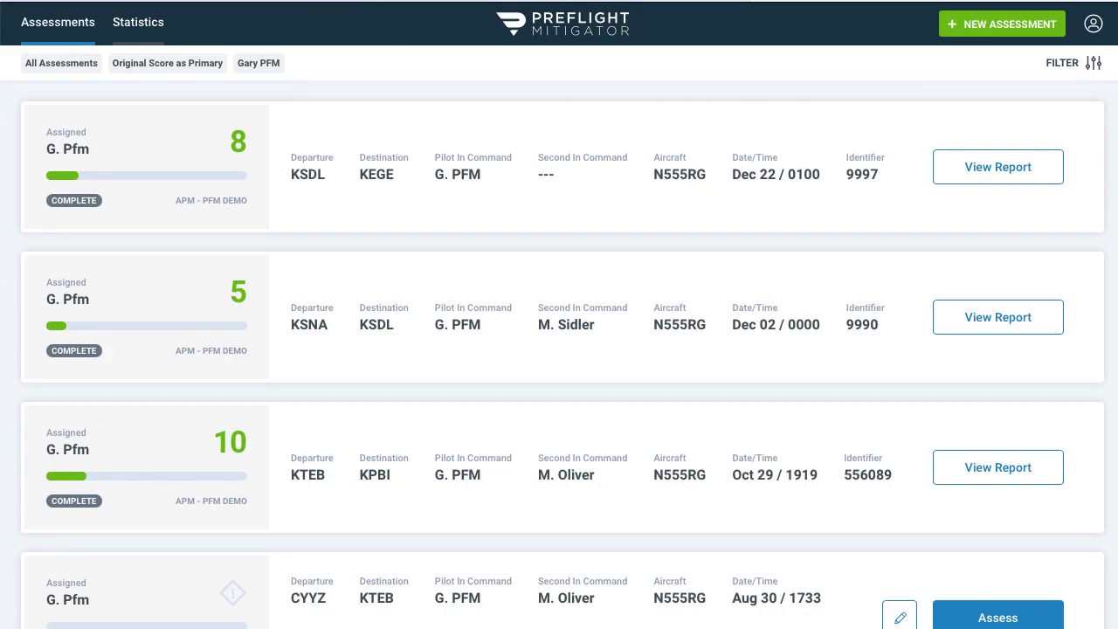
key(F5)
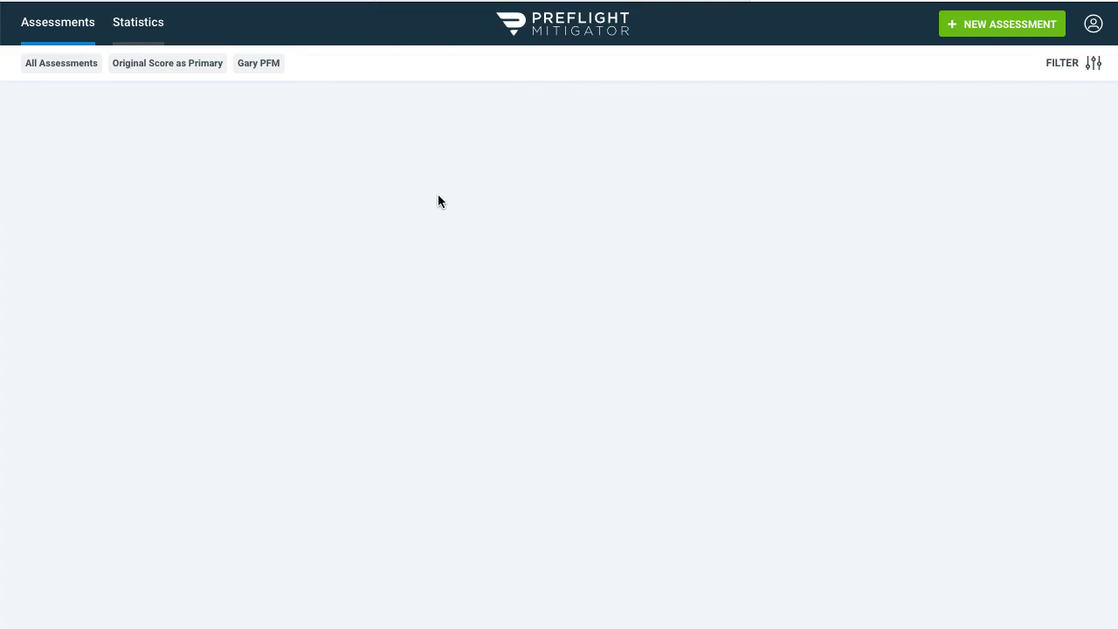